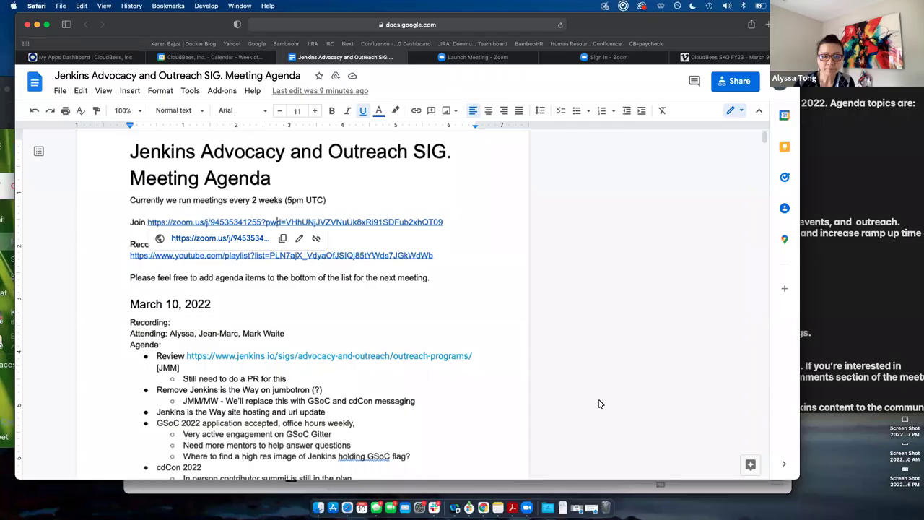
- Look over the March 10, 2022 agenda and preview the outreach programs link in its first item
scroll(597, 400, down, 2)
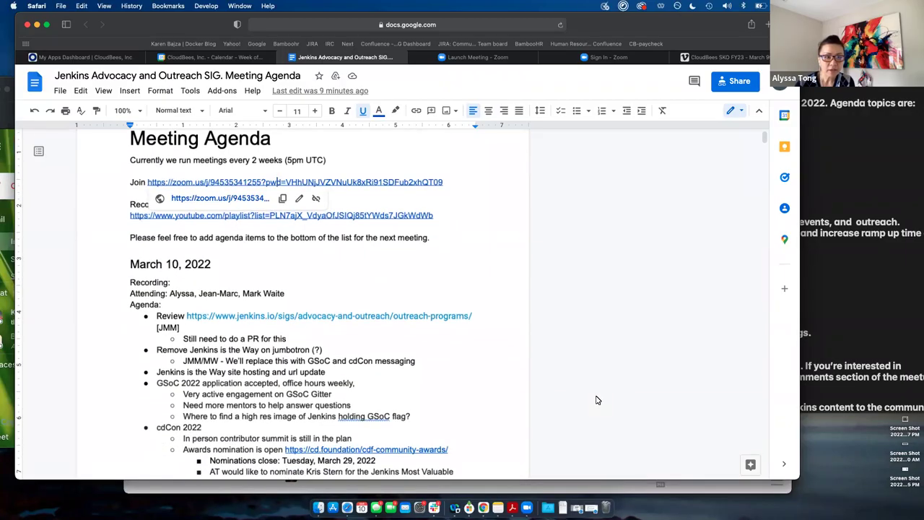
scroll(596, 400, down, 1)
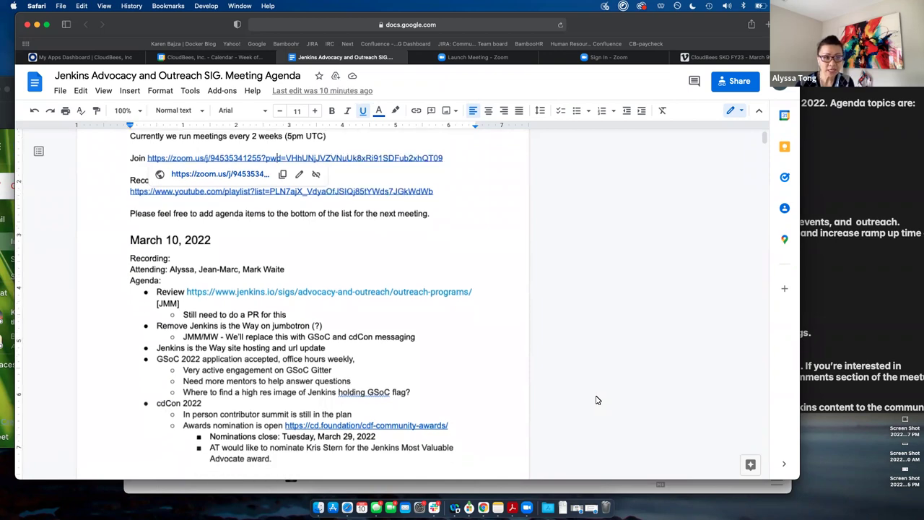
scroll(597, 400, up, 2)
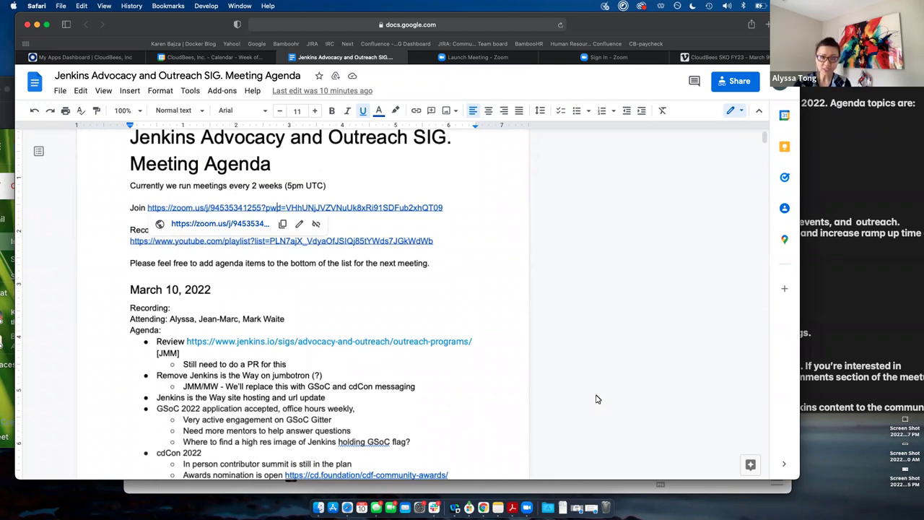
scroll(597, 399, down, 1)
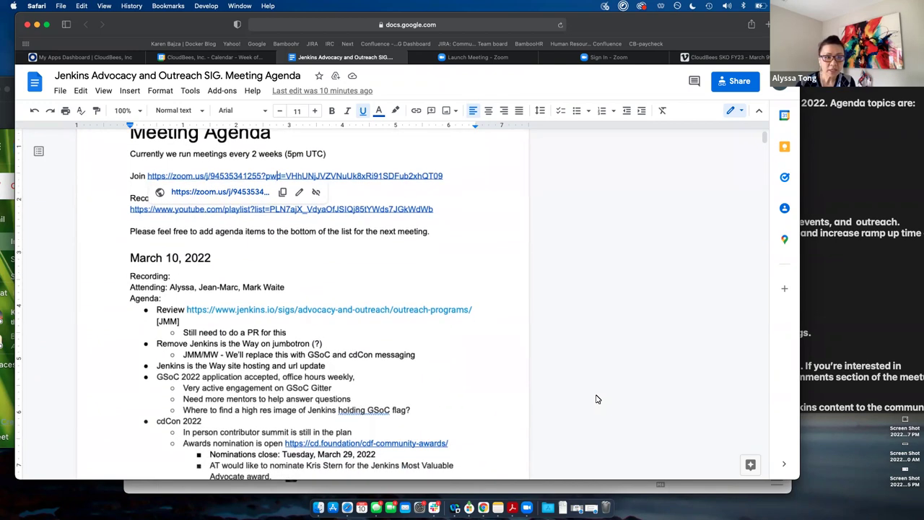
scroll(597, 400, down, 1)
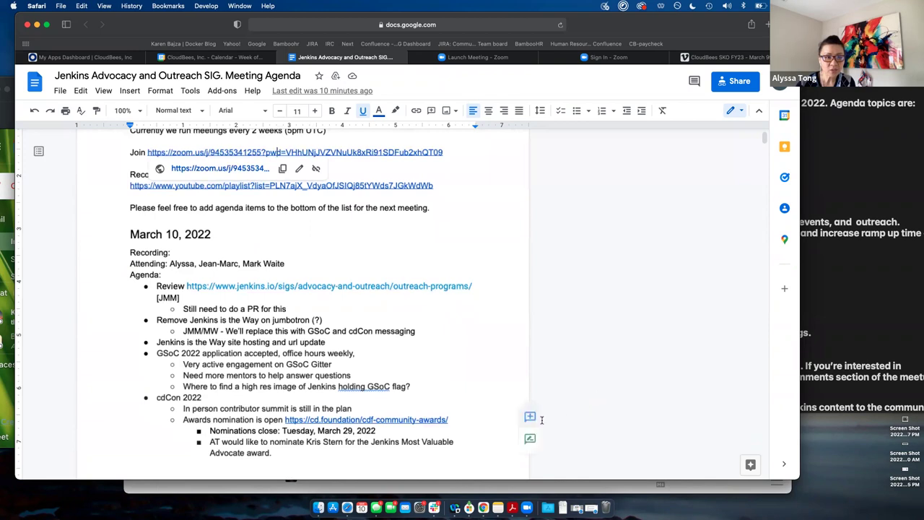
click(263, 287)
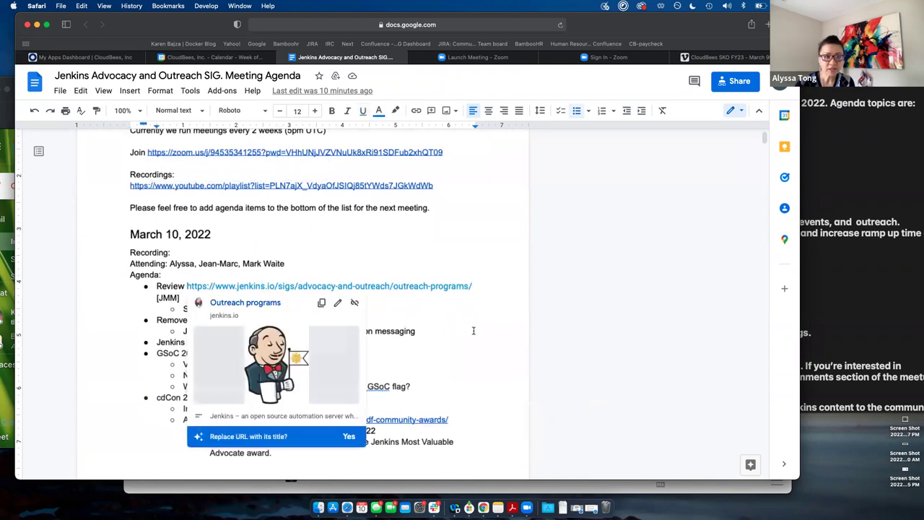
click(462, 329)
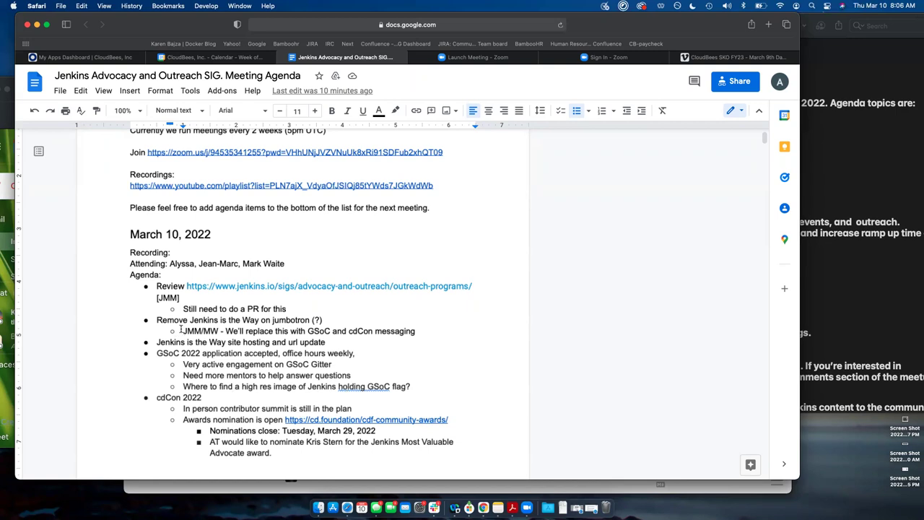
- Insert the sub-item "Add cdCon" as the first note under "Remove Jenkins is the Way on jumbotron (?)"
key(Return)
key(Up)
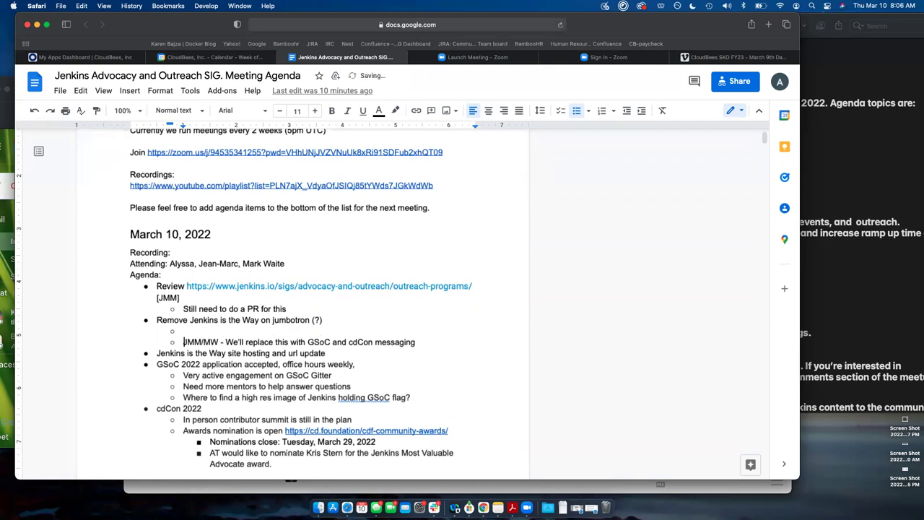
text(Add CDCo)
key(BackSpace)
key(BackSpace)
key(BackSpace)
key(BackSpace)
text(cdCon)
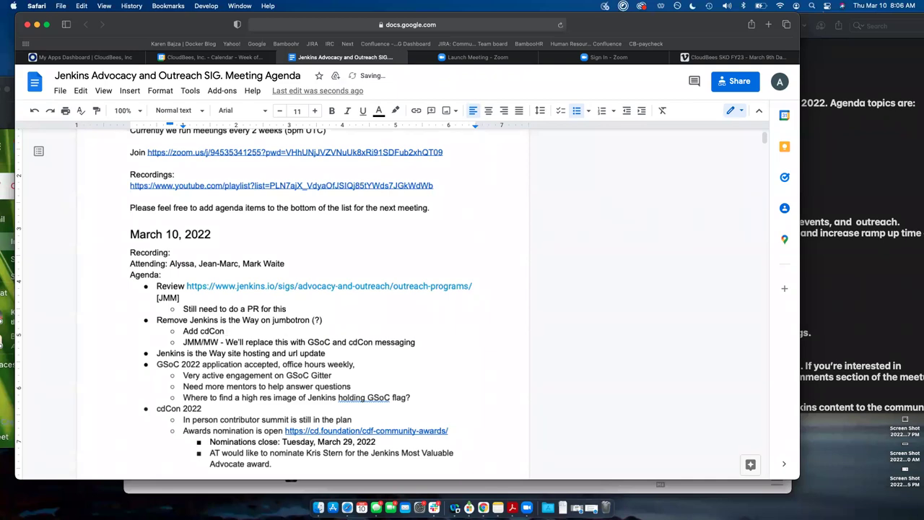
- Extend the "Add cdCon" sub-item to read "Add cdCon & contributor summit to the jumbotron"
scroll(321, 427, down, 1)
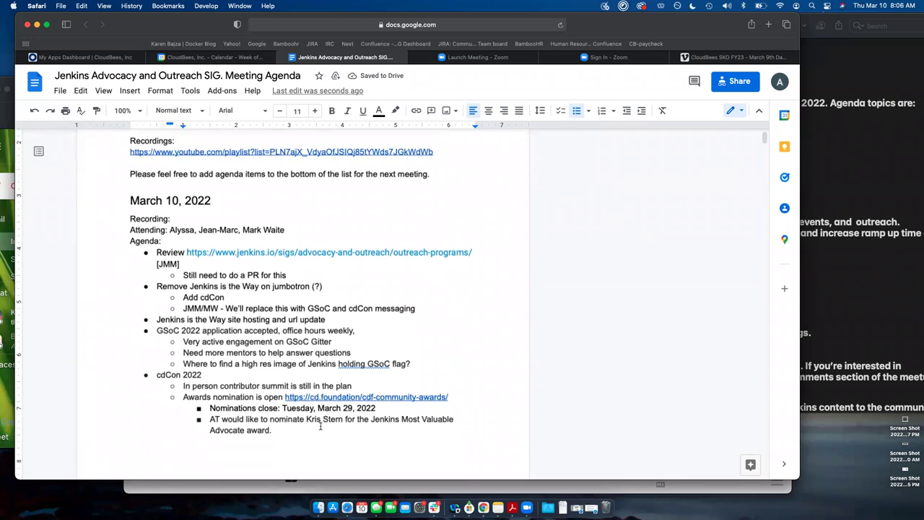
drag(183, 397, 262, 396)
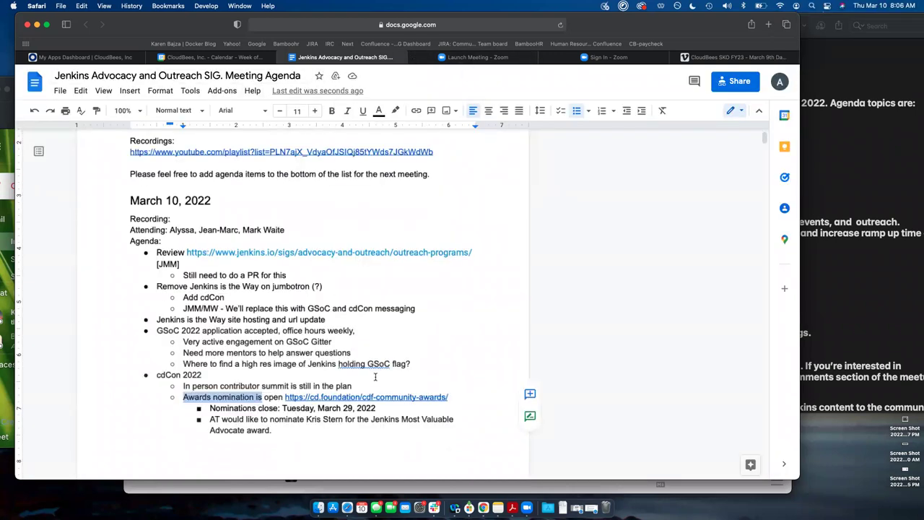
scroll(375, 376, up, 1)
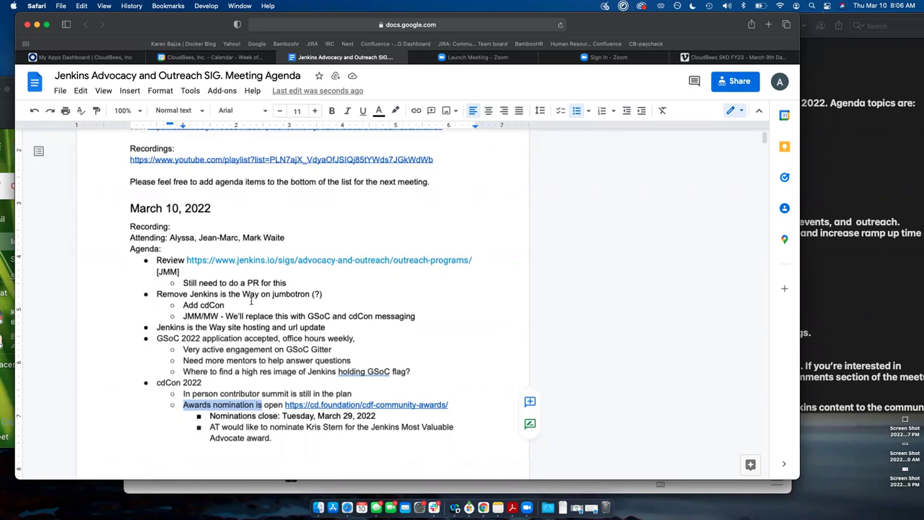
click(251, 304)
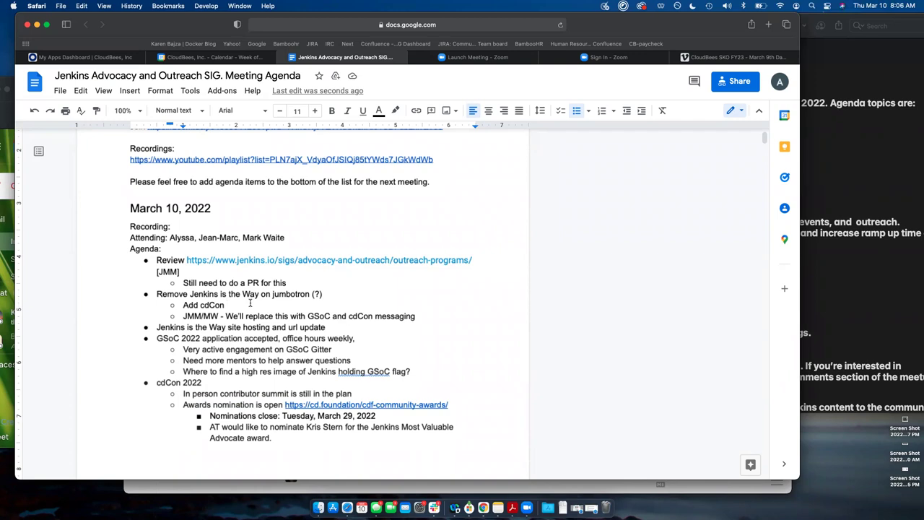
text(& contributor )
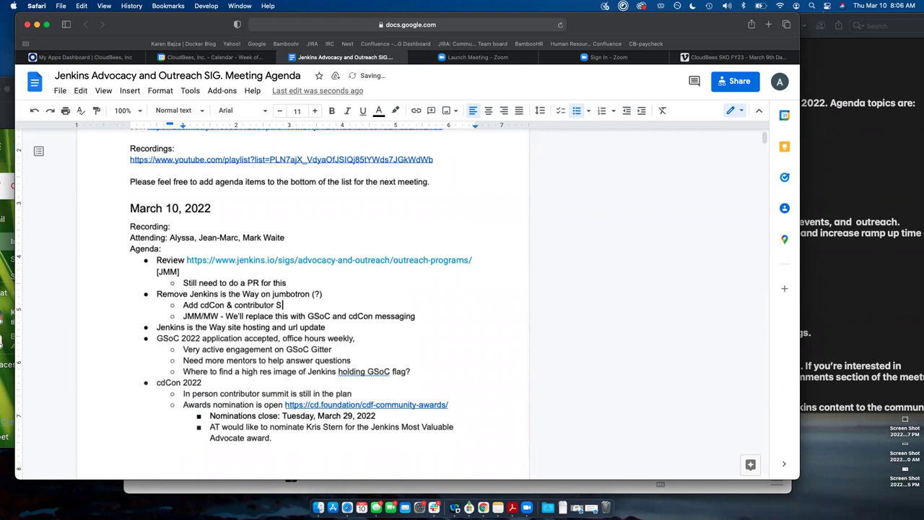
text(summit)
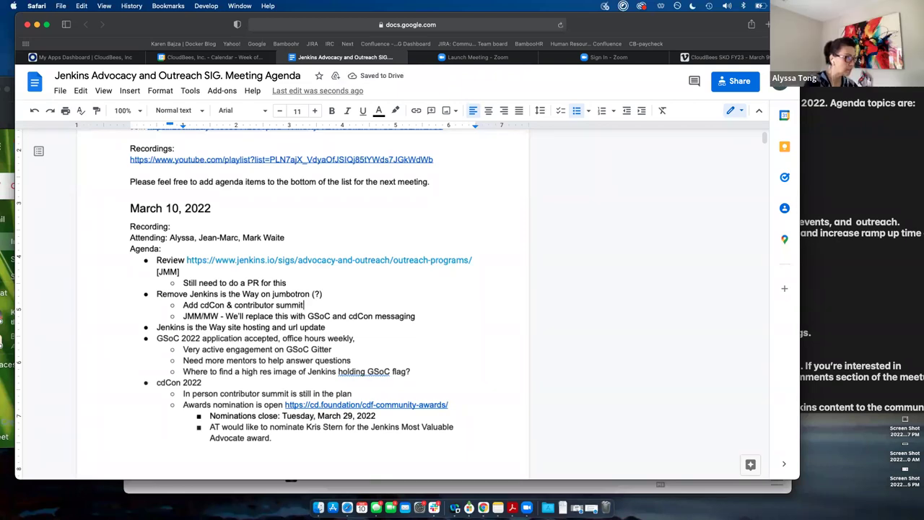
text( to )
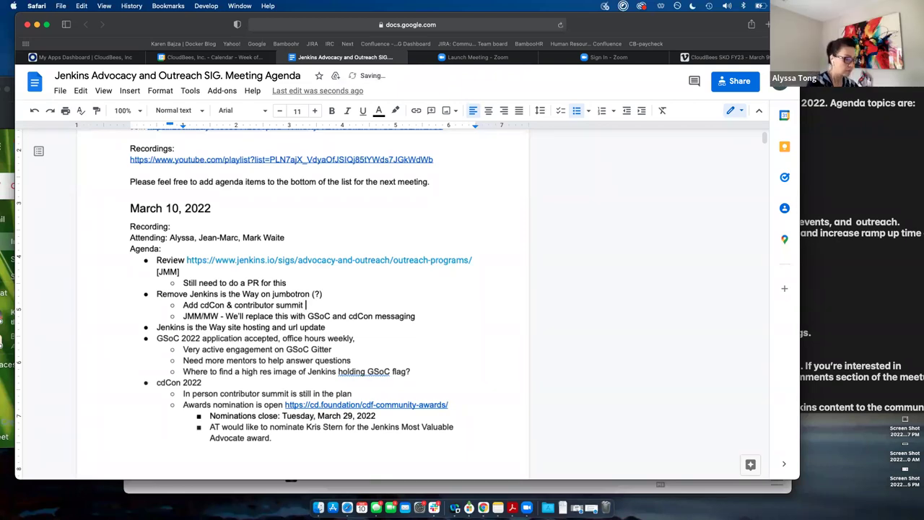
text(the jumb)
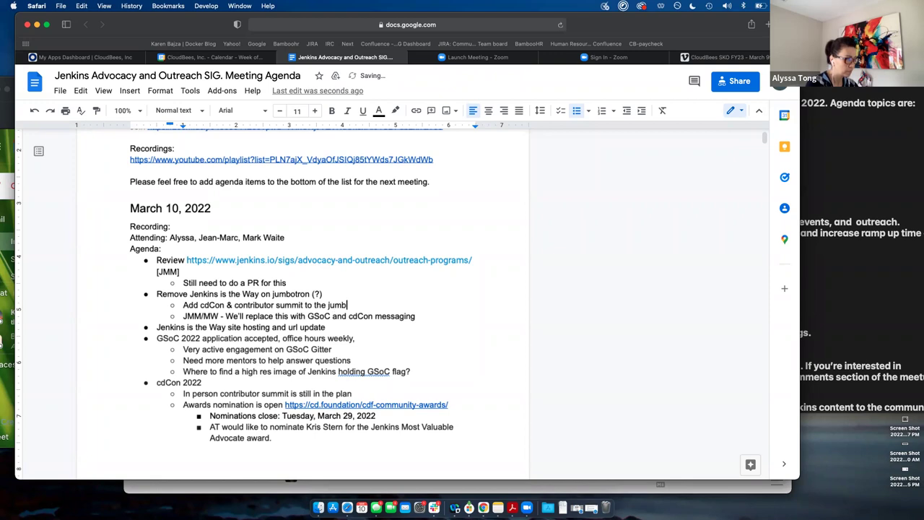
text(otron)
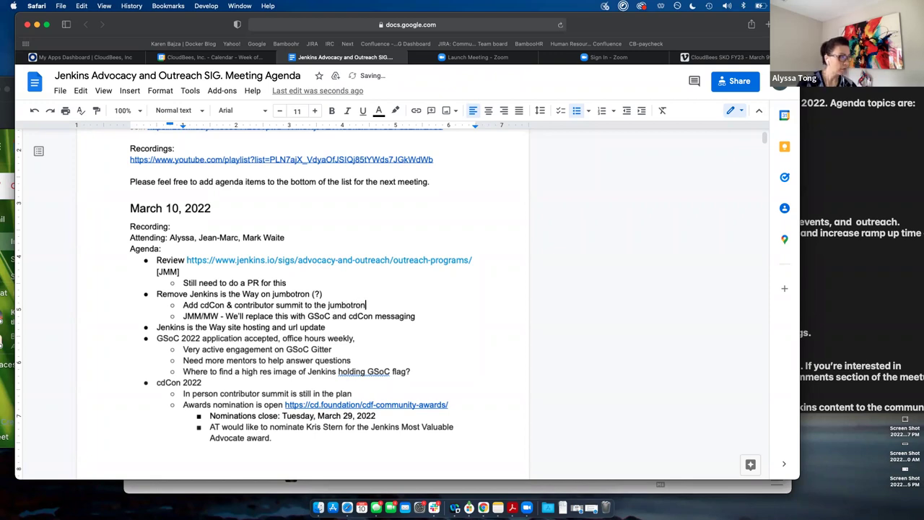
- Add the sub-item "MW: got approval from Governance board" after the note on replacing the jumbotron with GSoC and cdCon messaging
click(307, 273)
click(313, 260)
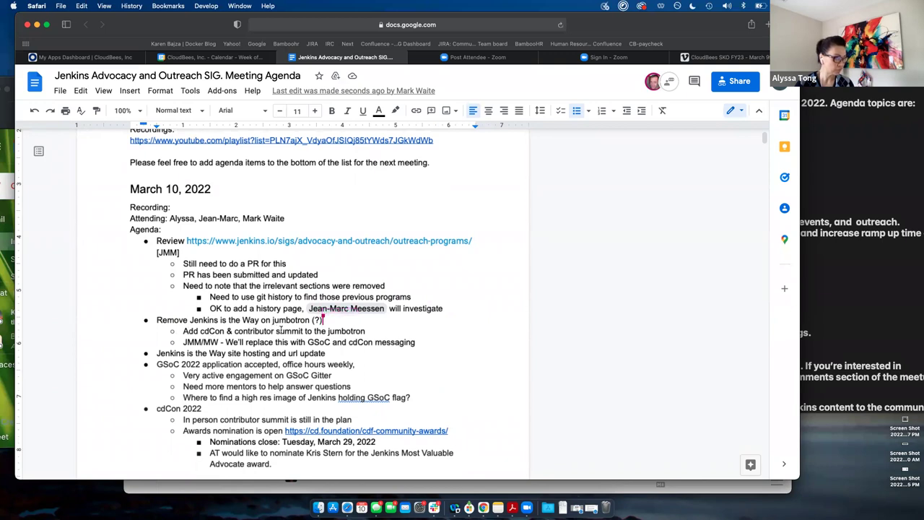
scroll(291, 340, down, 1)
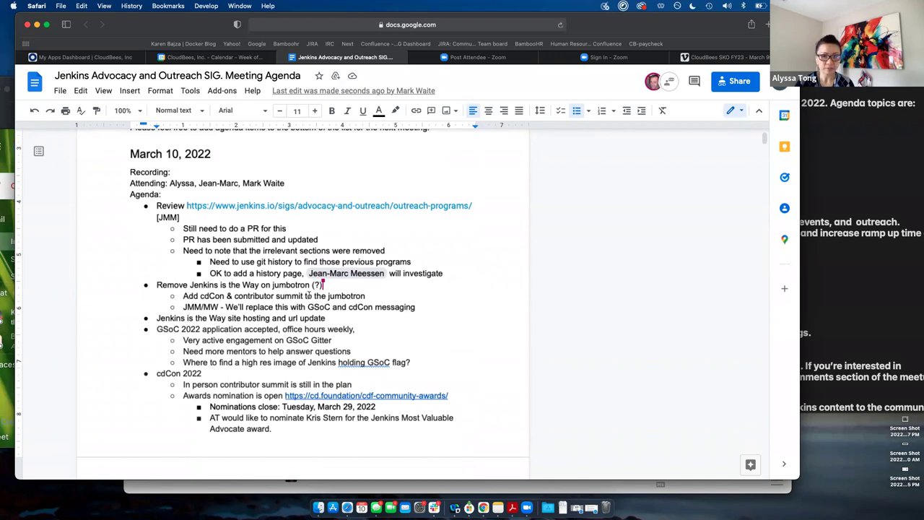
click(445, 307)
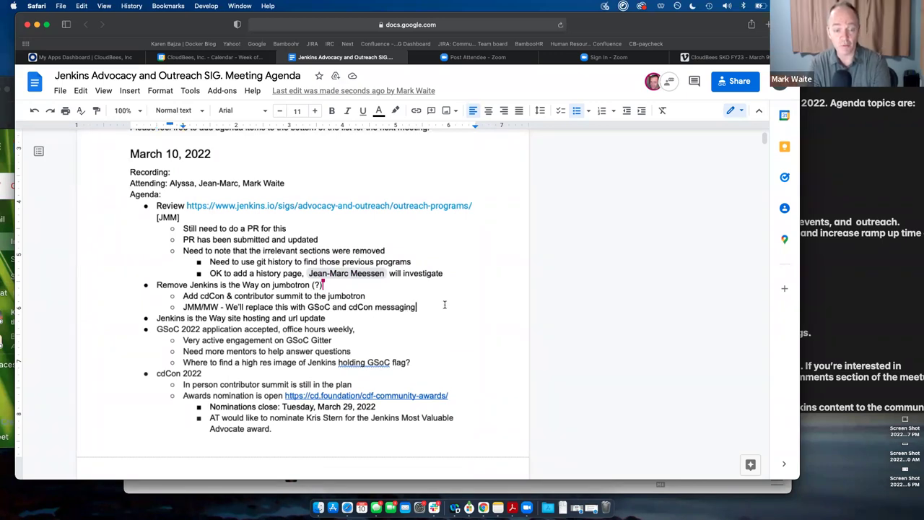
key(Return)
text(M)
key(BackSpace)
text(MW: got )
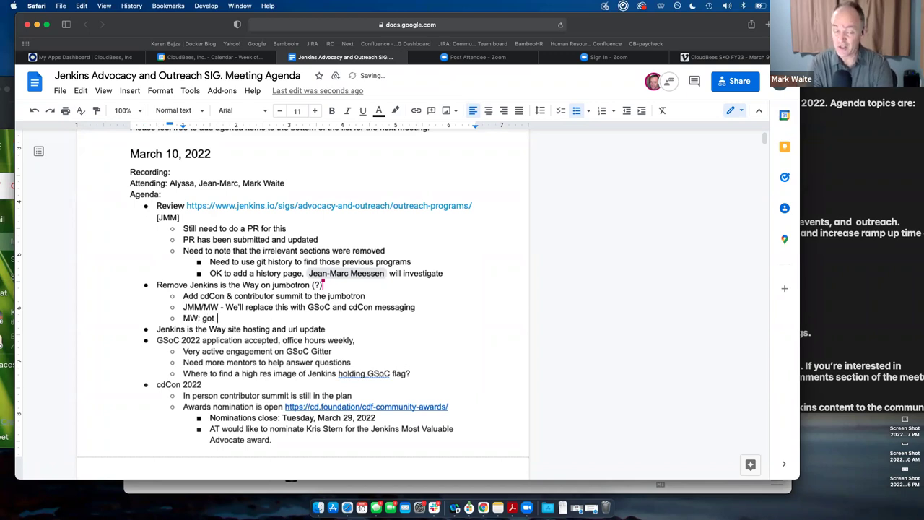
text(approval fro)
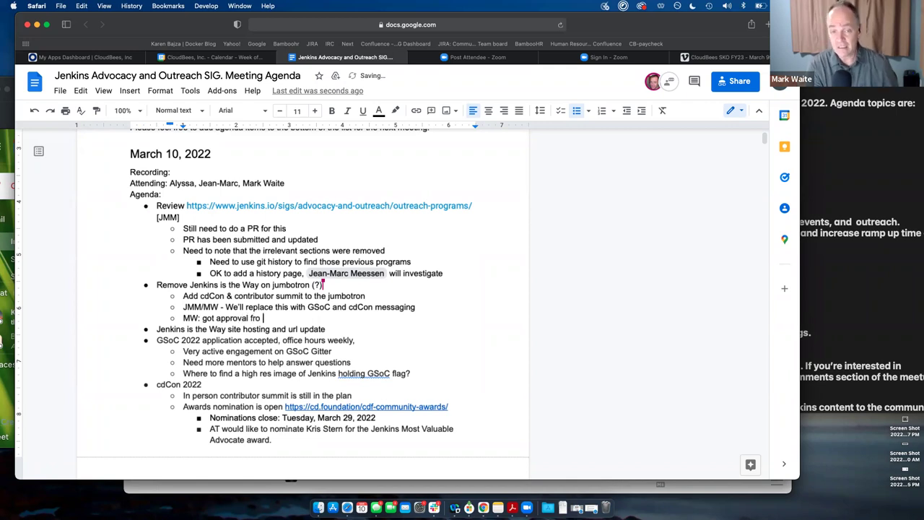
key(BackSpace)
text(m Governance)
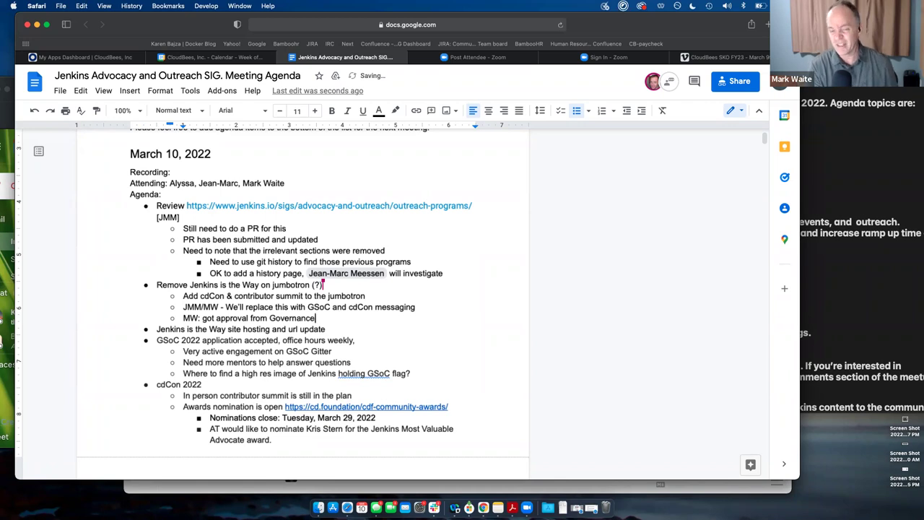
text( board)
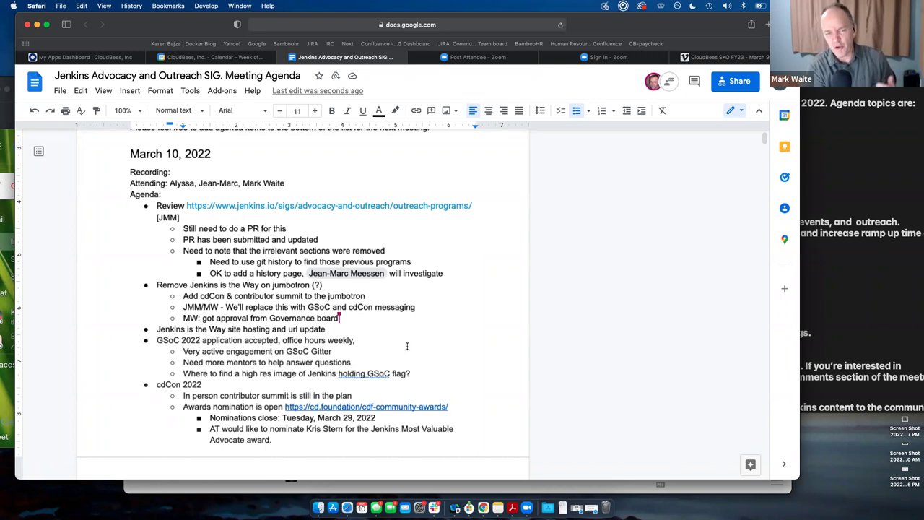
- Add a sub-item under "Jenkins is the Way site hosting and url update" noting "Gov brd", the member's first name, and "comfortable w/ approval to be hosted by Netlify"
scroll(406, 348, down, 3)
scroll(408, 347, down, 1)
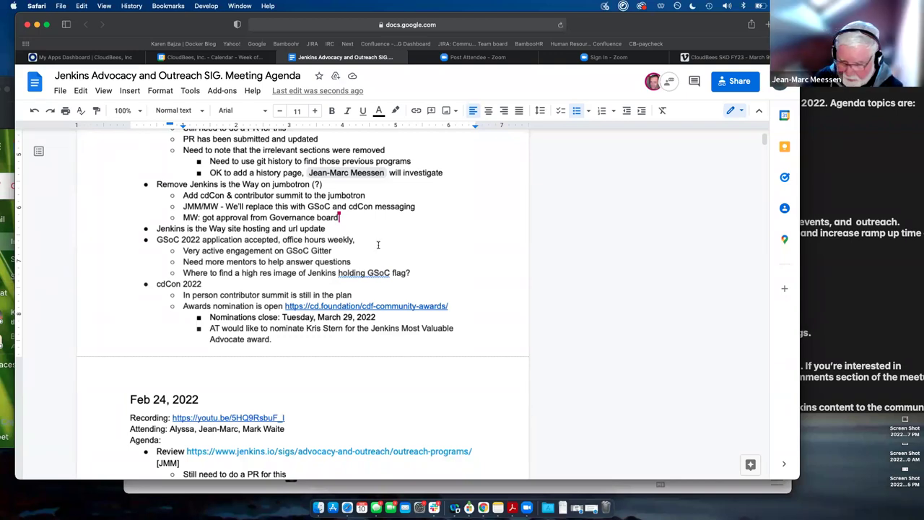
scroll(377, 245, up, 1)
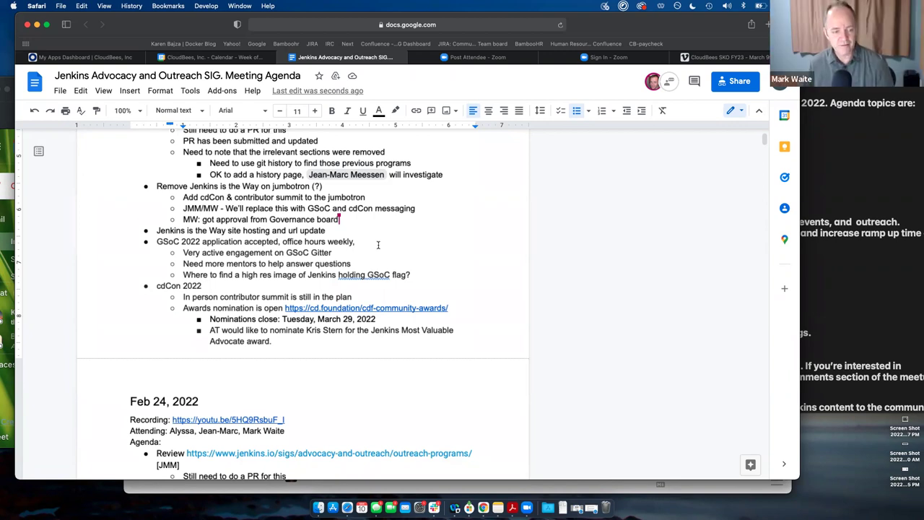
scroll(378, 245, down, 1)
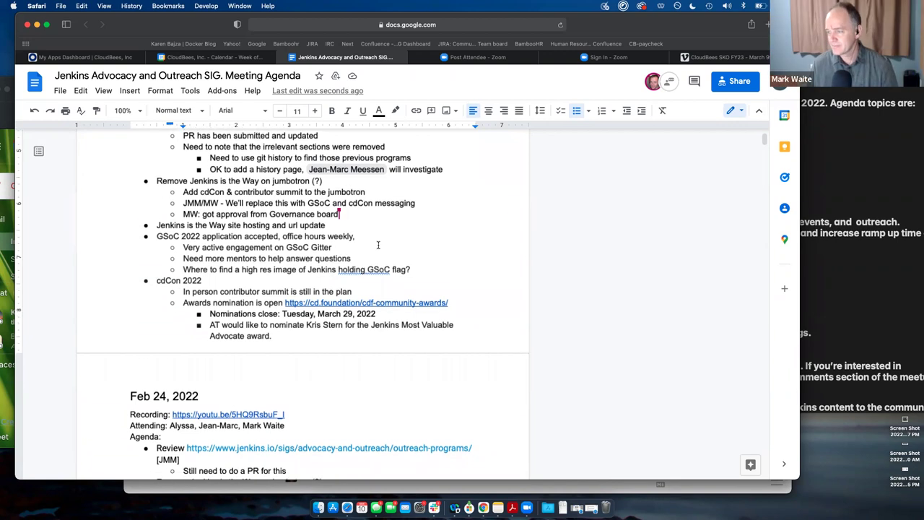
click(346, 225)
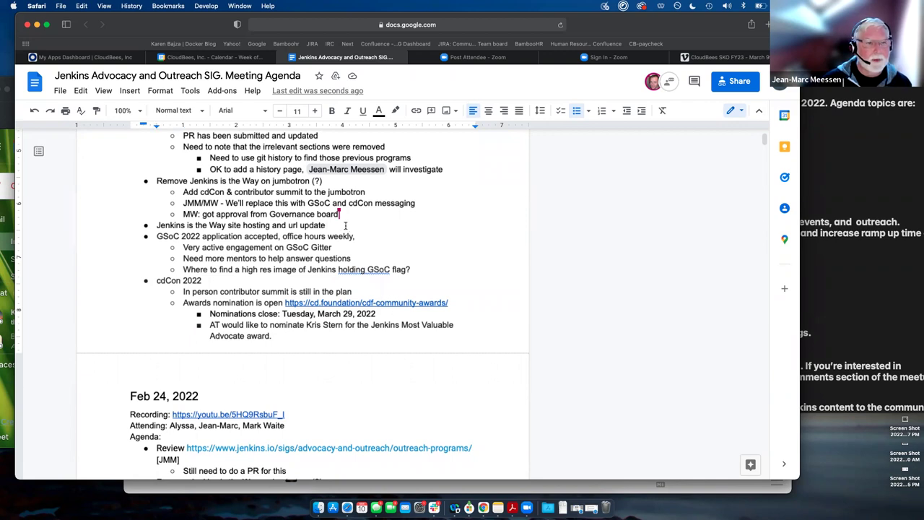
key(Return)
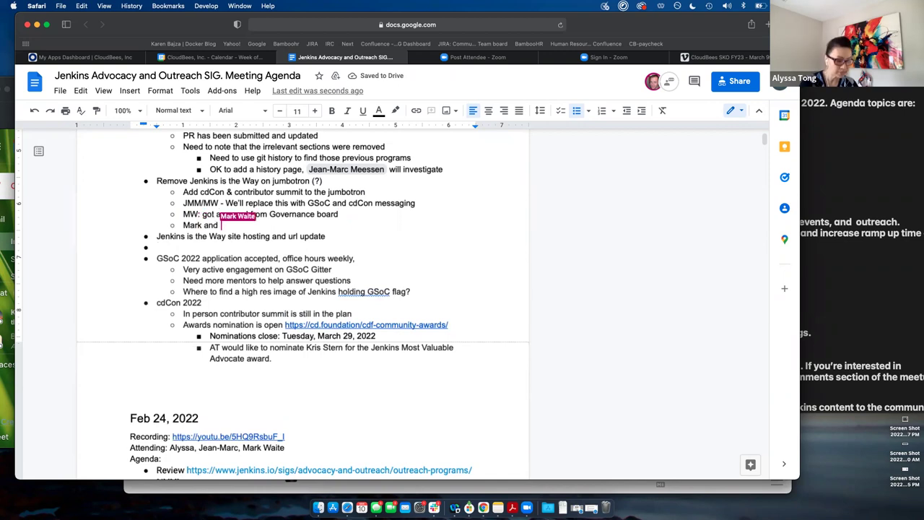
click(641, 110)
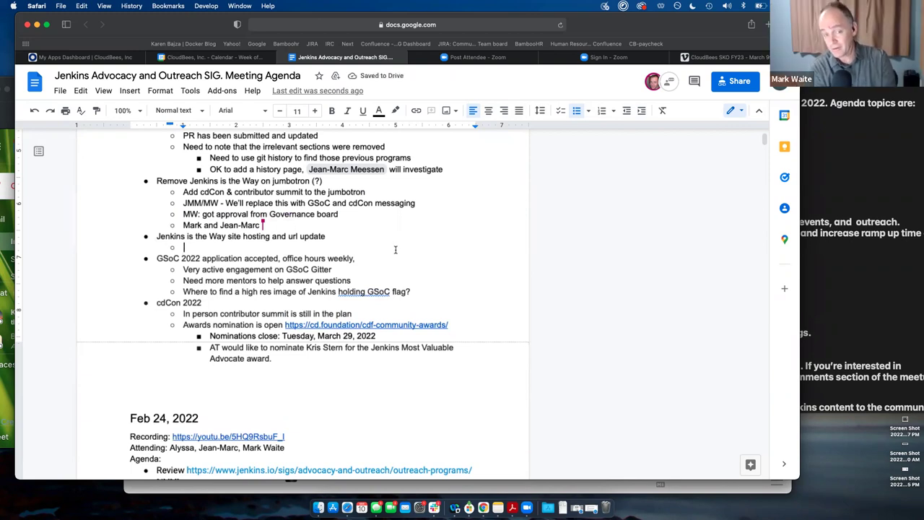
text(Gov)
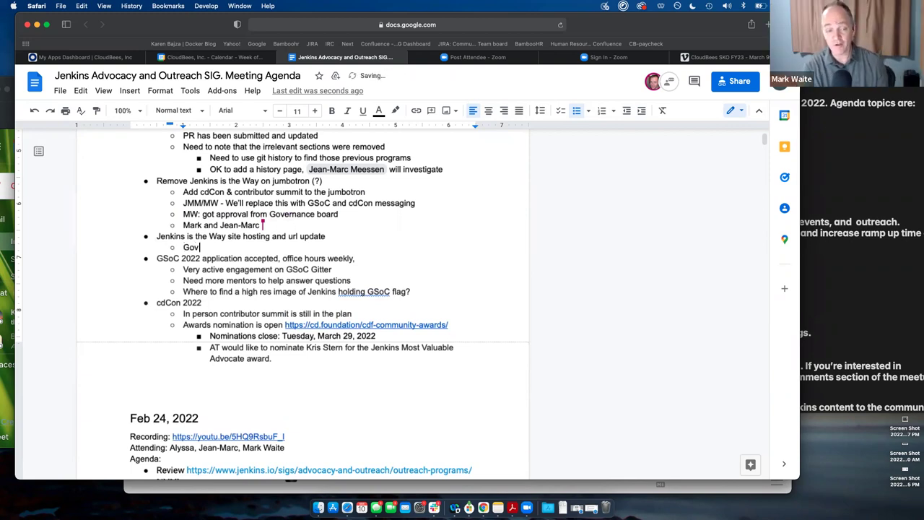
text( brd)
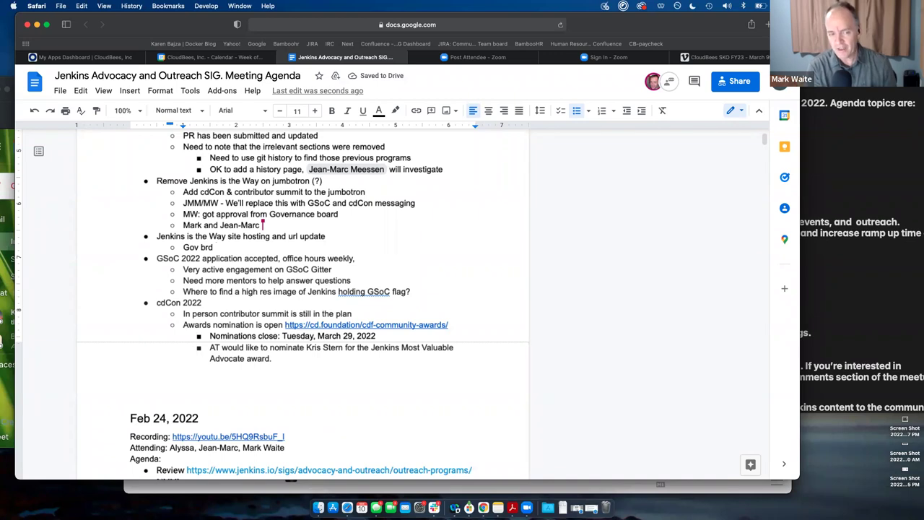
text( Gavin comfortable w)
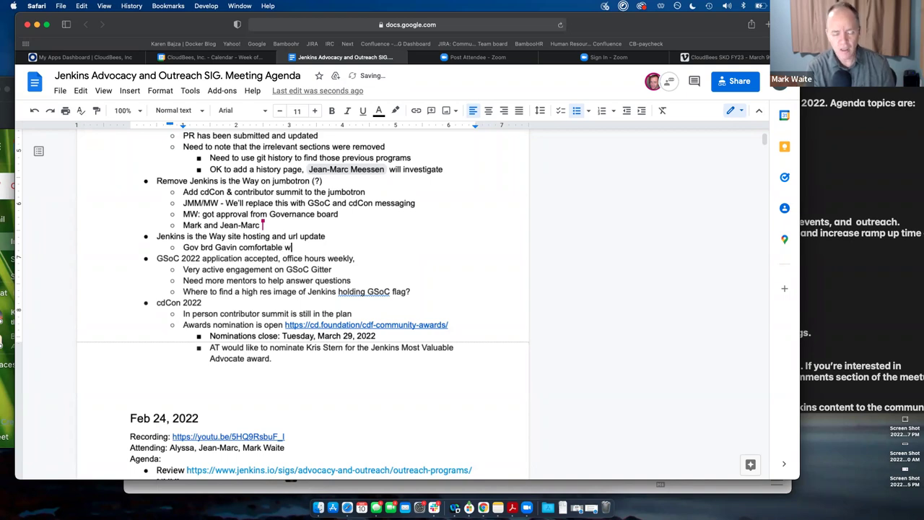
text(/ appro)
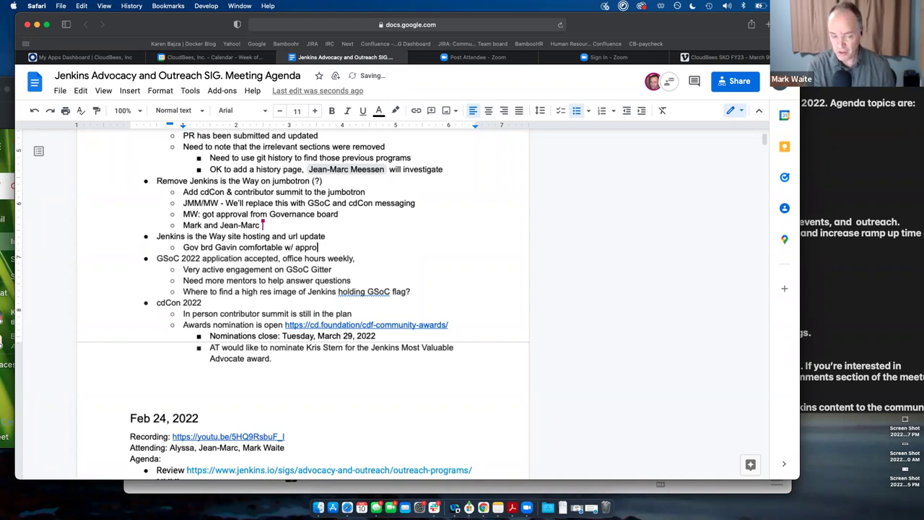
text(val to be hosted by Netlify)
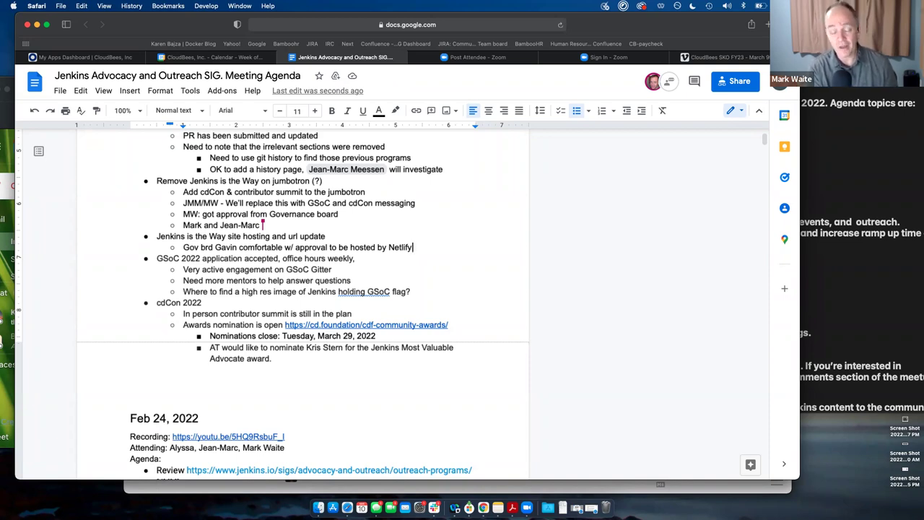
- Extend the Netlify hosting note with a sentence that the same board member "can do the work, eta end of March"
text(. Gavin can)
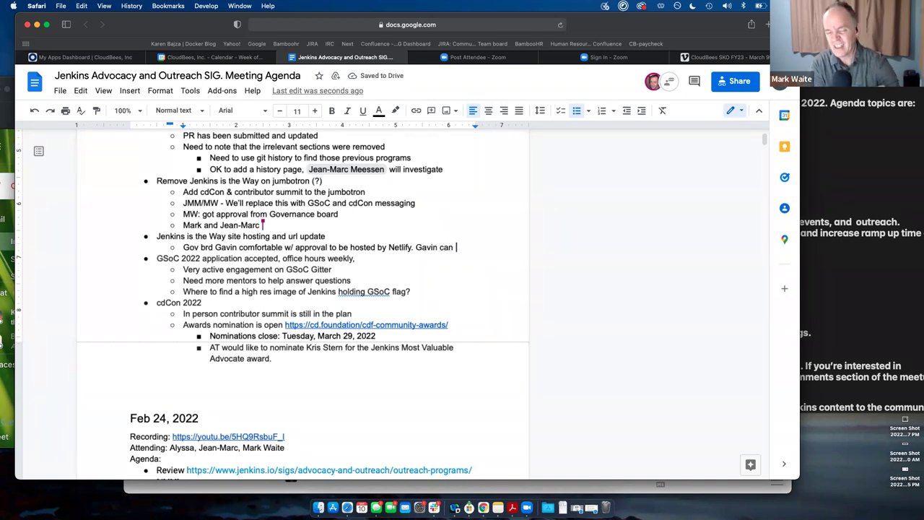
text(do th)
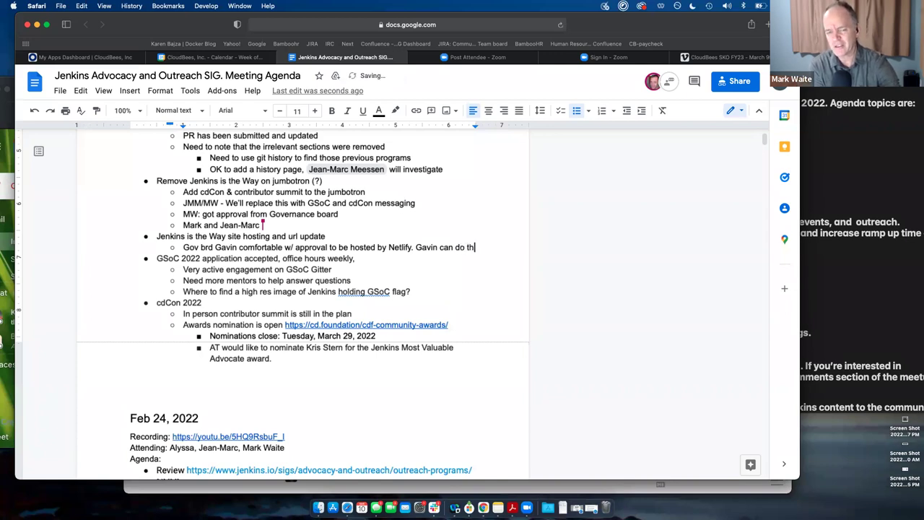
text(e work)
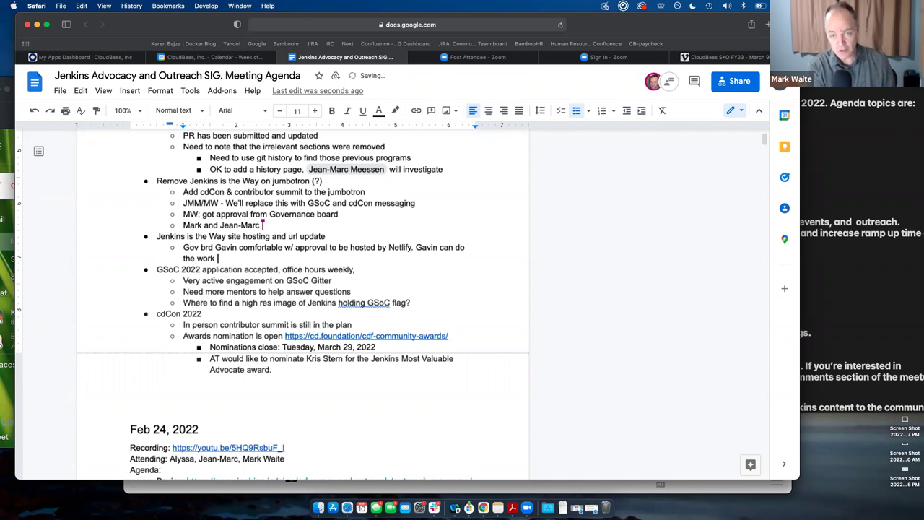
text(, et)
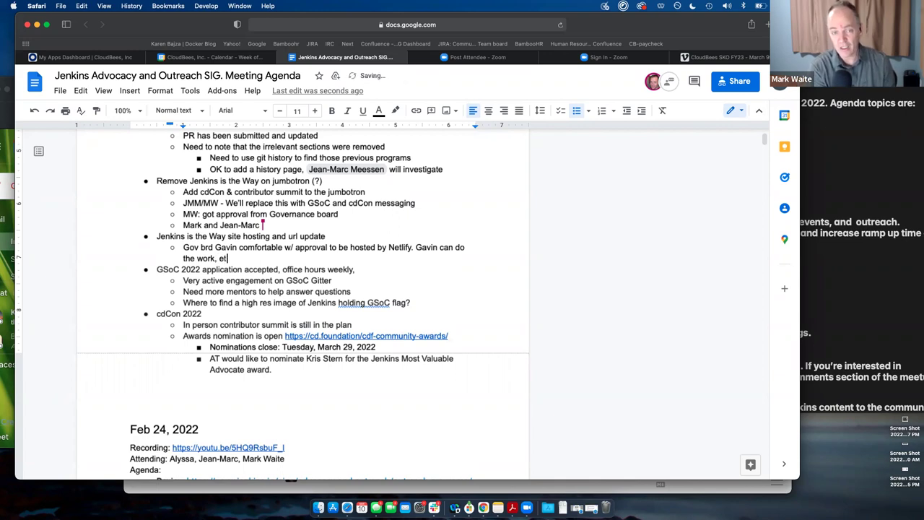
text(a end of March)
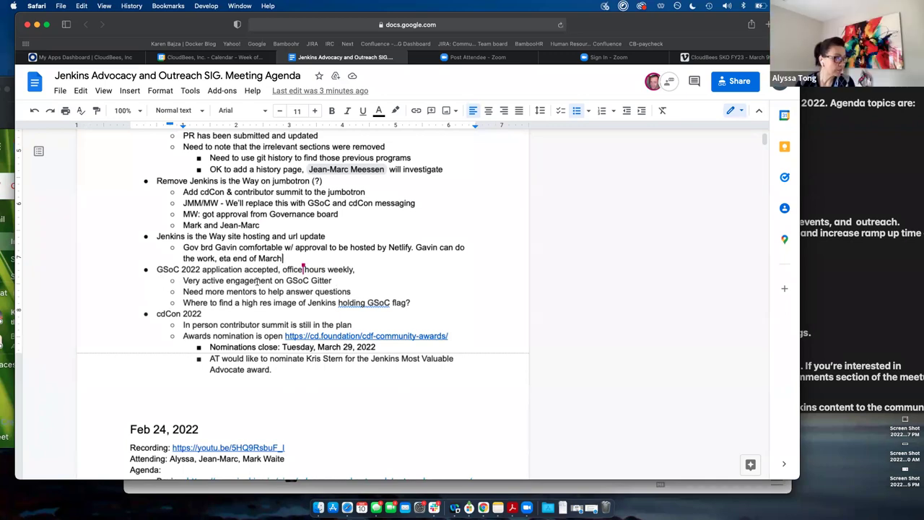
scroll(364, 282, down, 1)
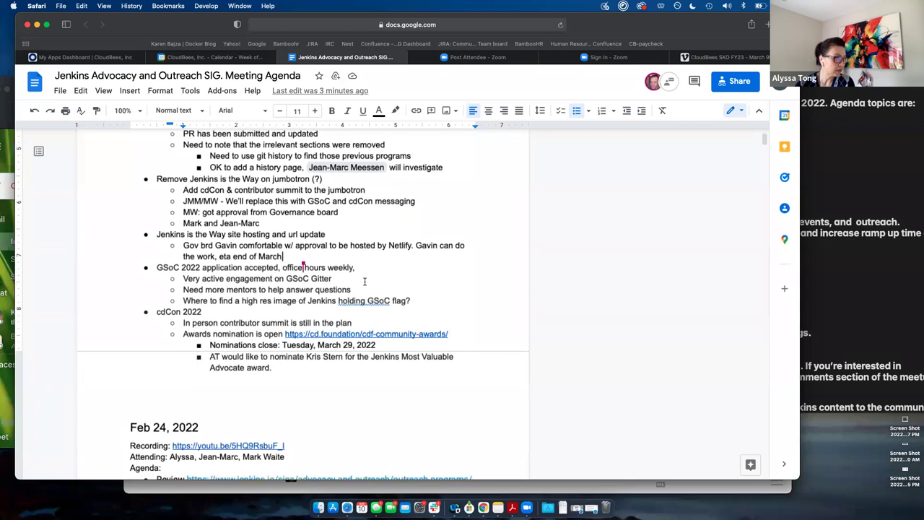
scroll(364, 281, down, 1)
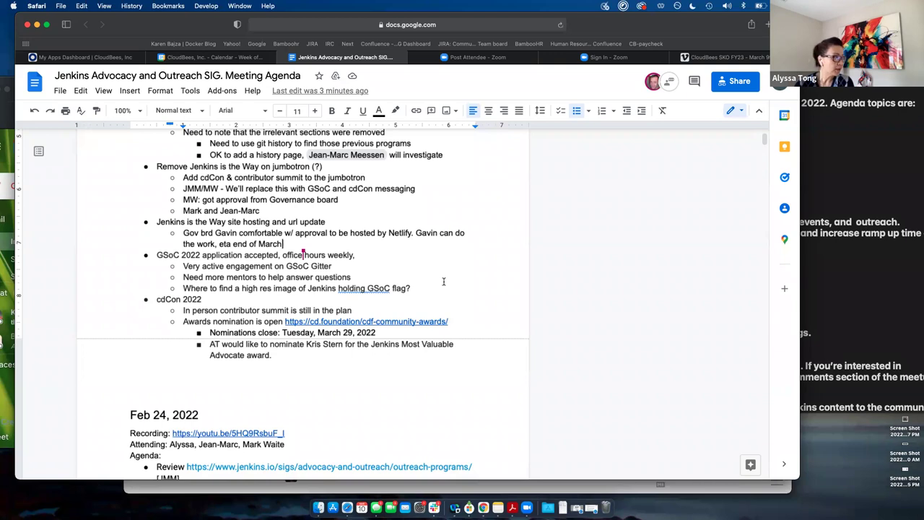
scroll(443, 280, down, 1)
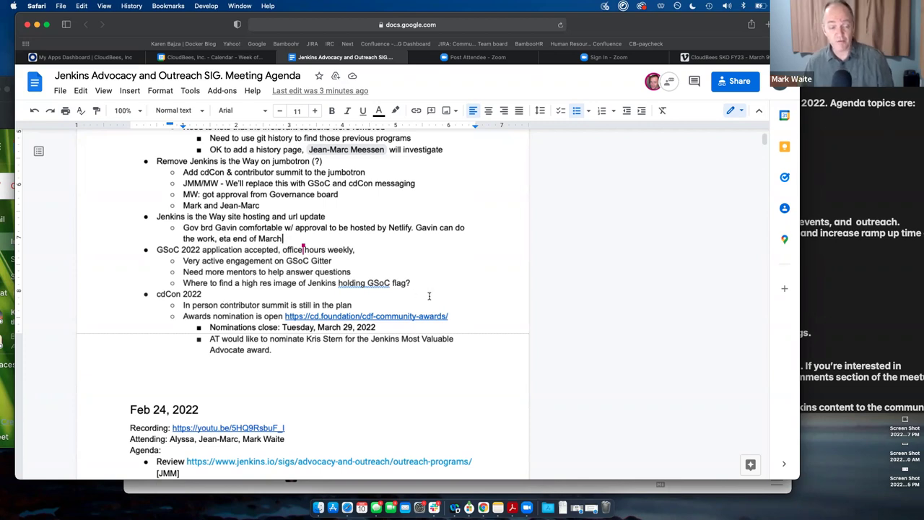
scroll(428, 294, down, 1)
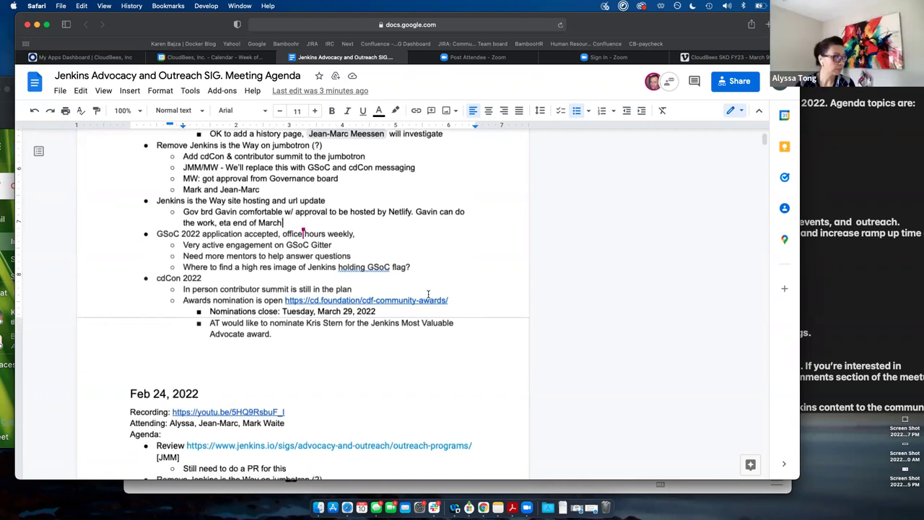
scroll(428, 294, down, 1)
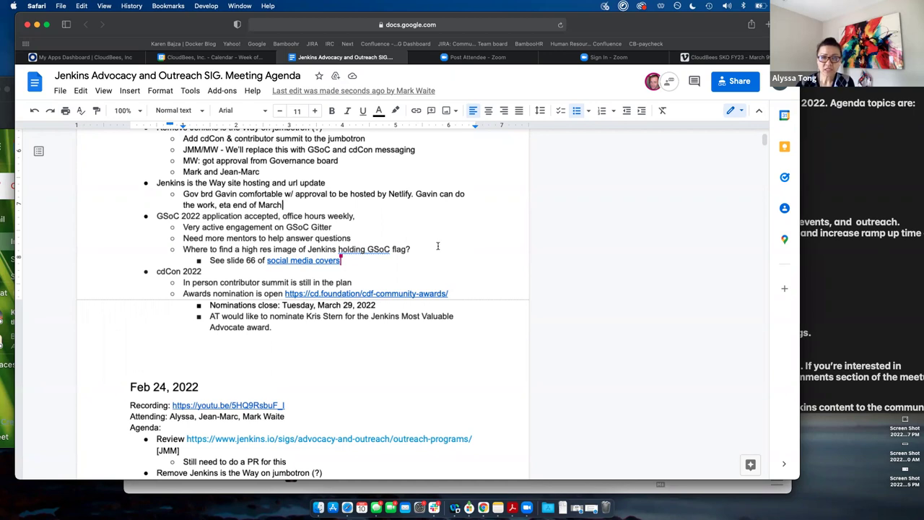
drag(652, 25, 513, 21)
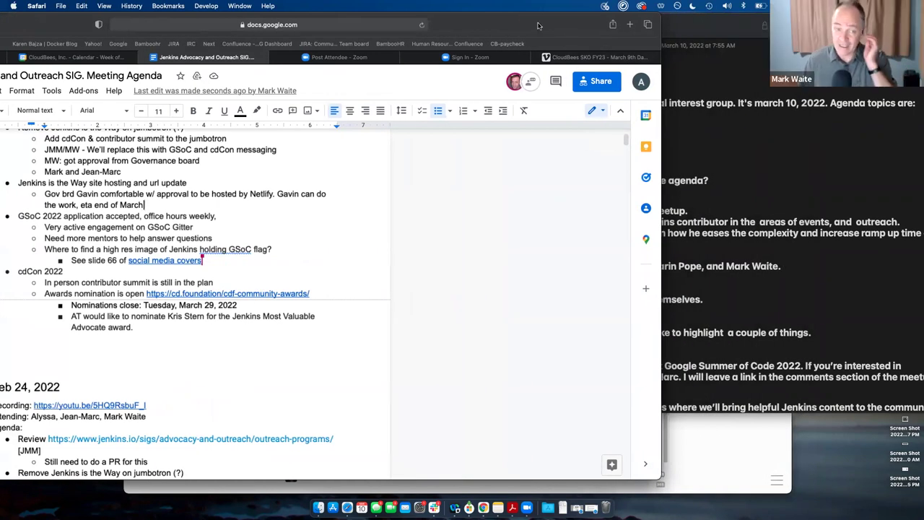
drag(536, 26, 648, 25)
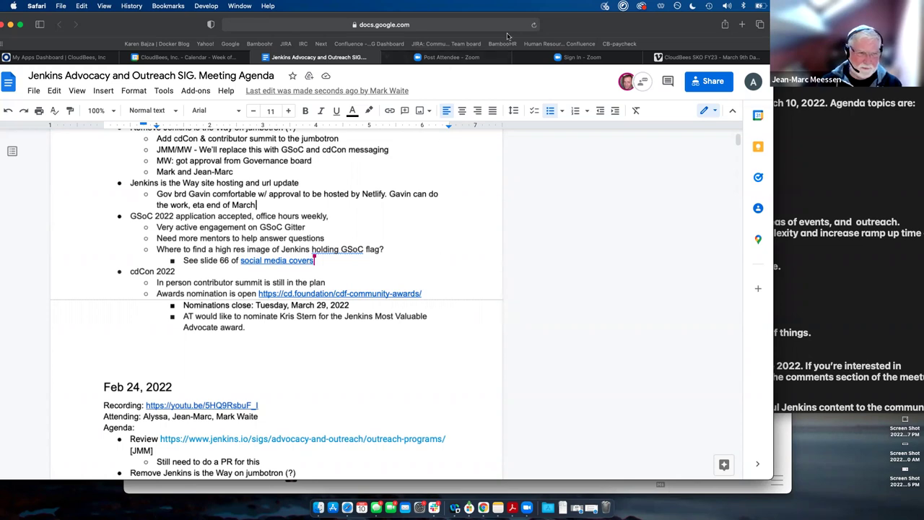
drag(594, 28, 612, 55)
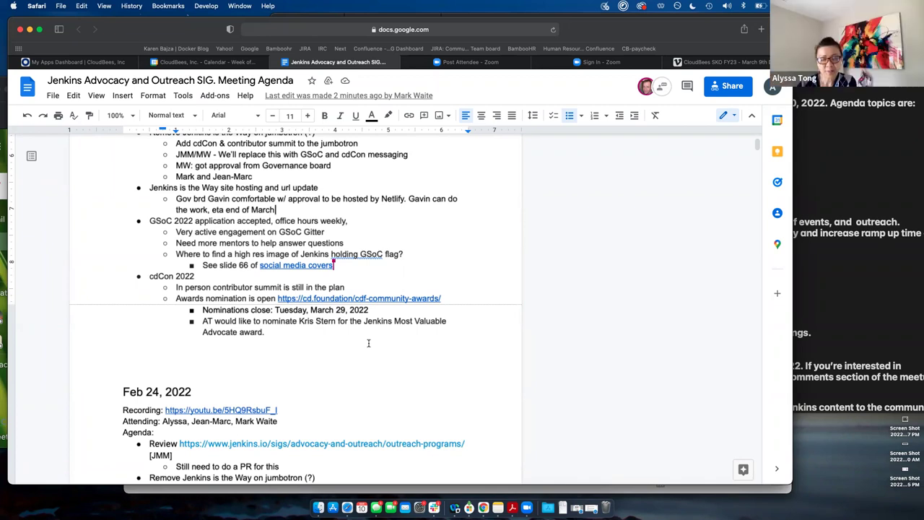
scroll(368, 343, down, 1)
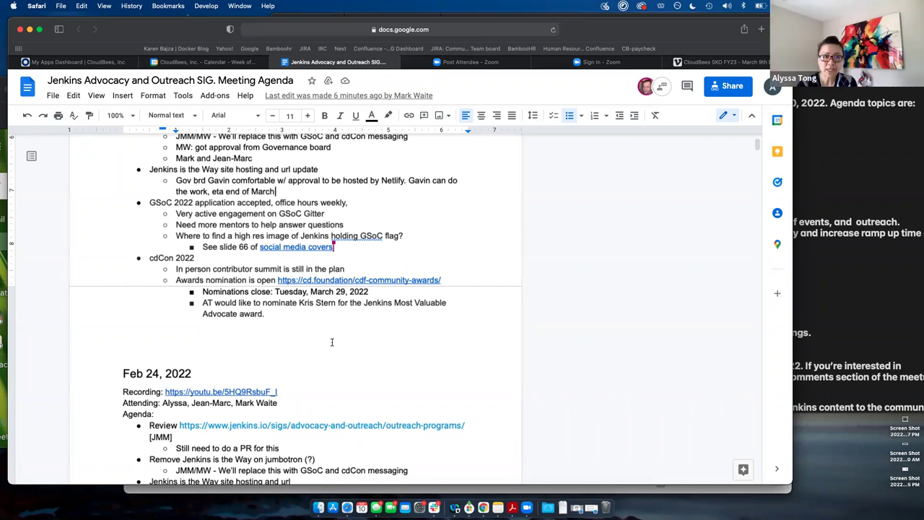
scroll(332, 338, up, 2)
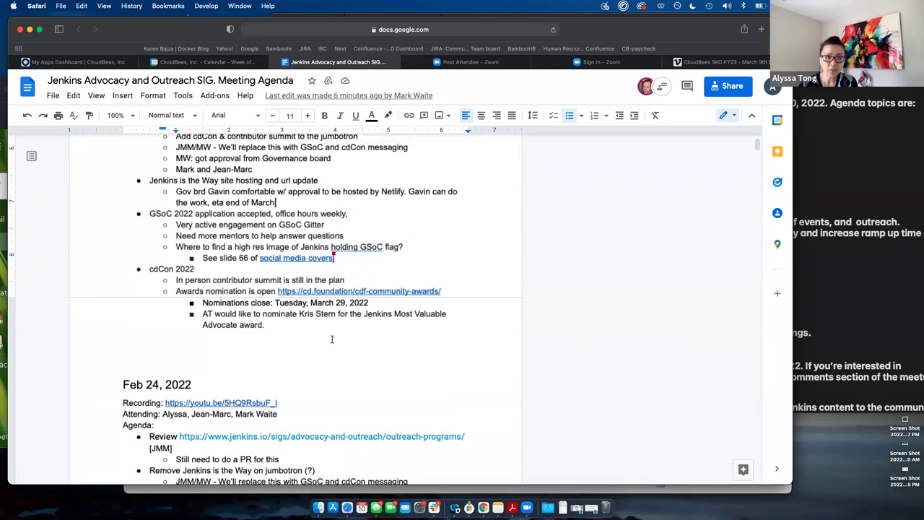